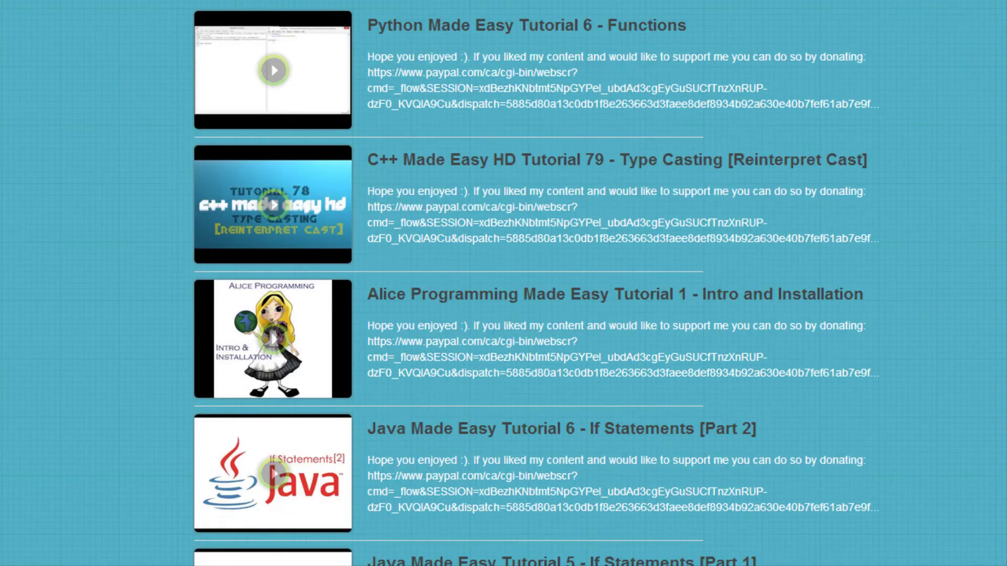
pyautogui.scroll(1, 504, 284)
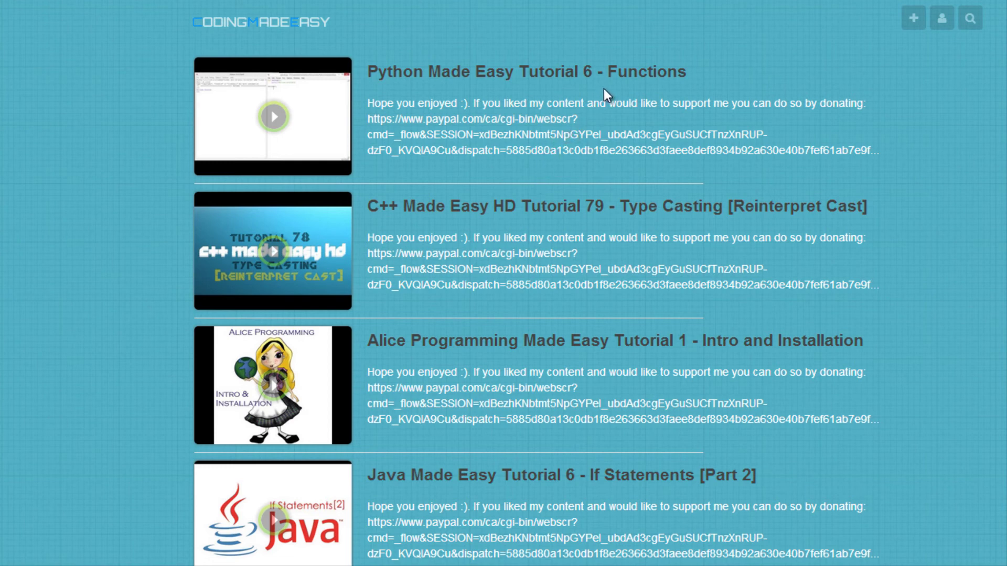
pyautogui.scroll(-2, 761, 228)
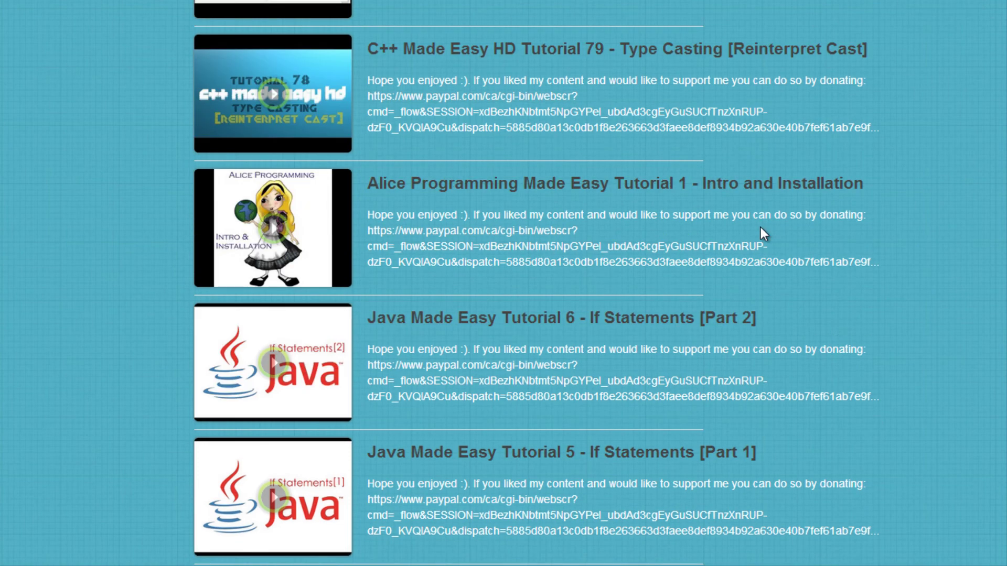
pyautogui.scroll(2, 750, 221)
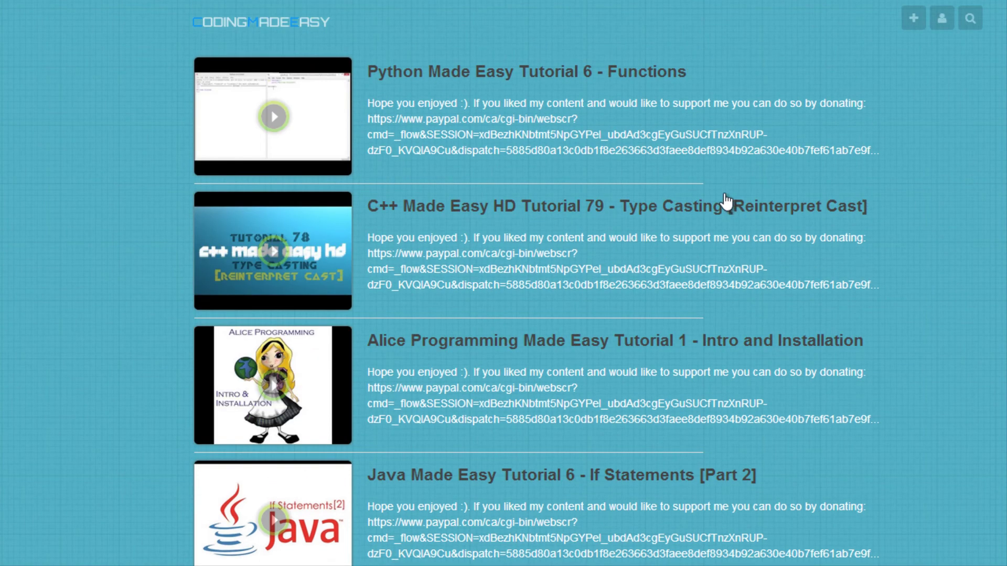